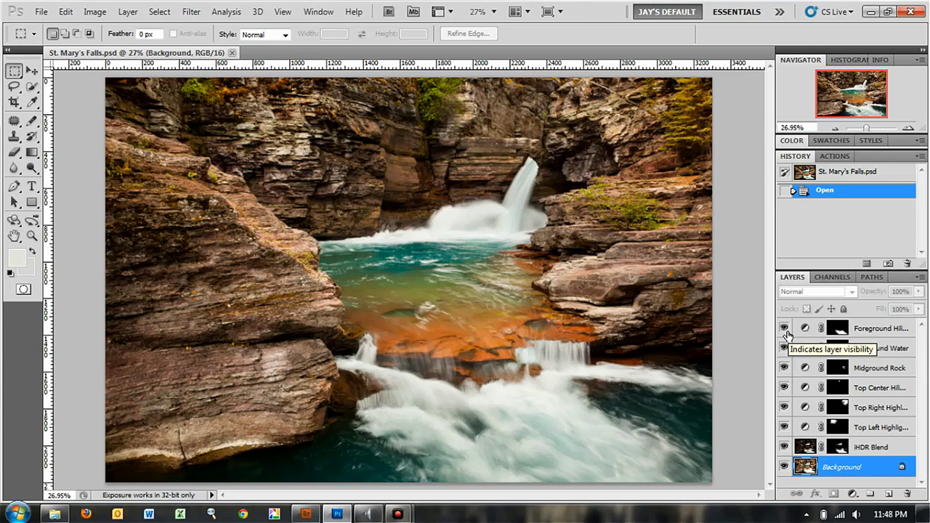
- Hide the adjustment layers from Foreground Hill down through Top Right Highlight
{"action": "left_click_drag", "start_coordinate": [785, 333], "coordinate": [783, 429]}
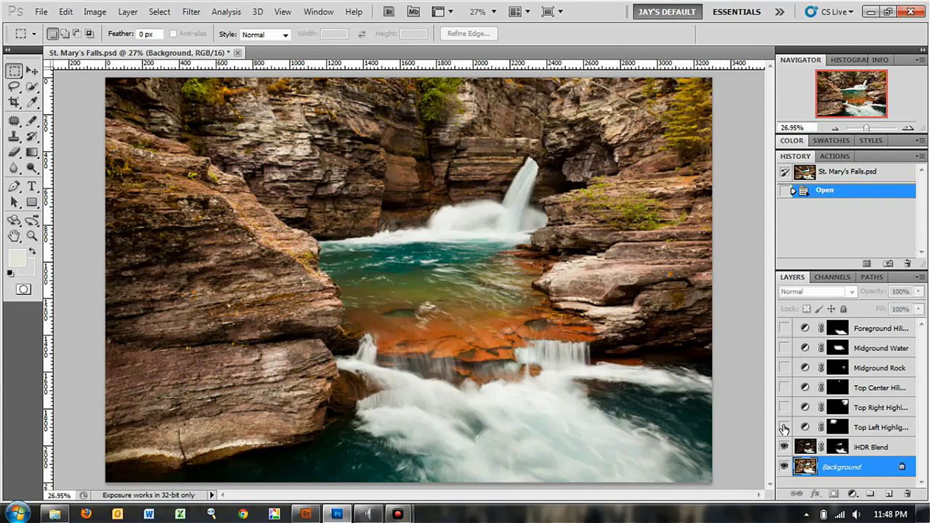
- Hide the iHDR Blend layer so only the Background photo shows, then start zooming in
{"action": "left_click", "coordinate": [783, 447]}
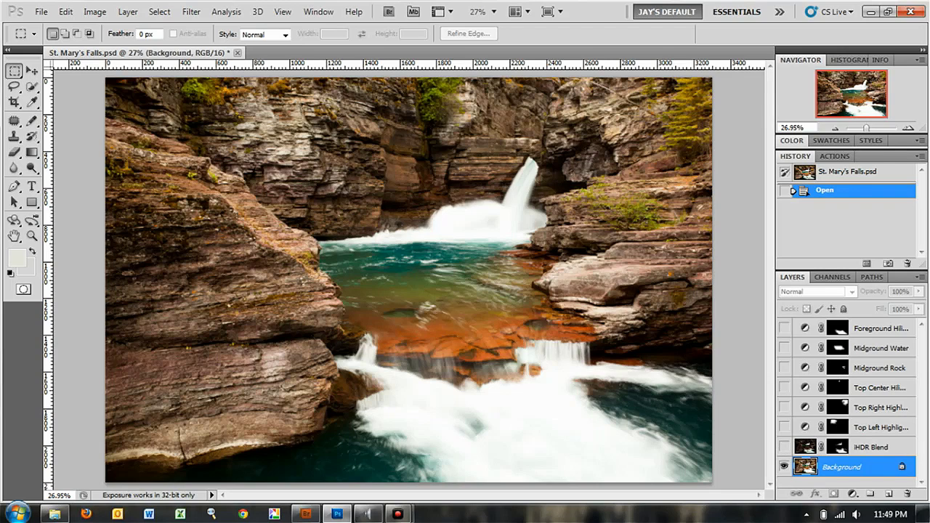
{"action": "left_click", "coordinate": [909, 128]}
- View the waterfall and cliffs at 100% and show the Background photo's histogram
{"action": "left_click", "coordinate": [909, 128]}
{"action": "left_click", "coordinate": [909, 127]}
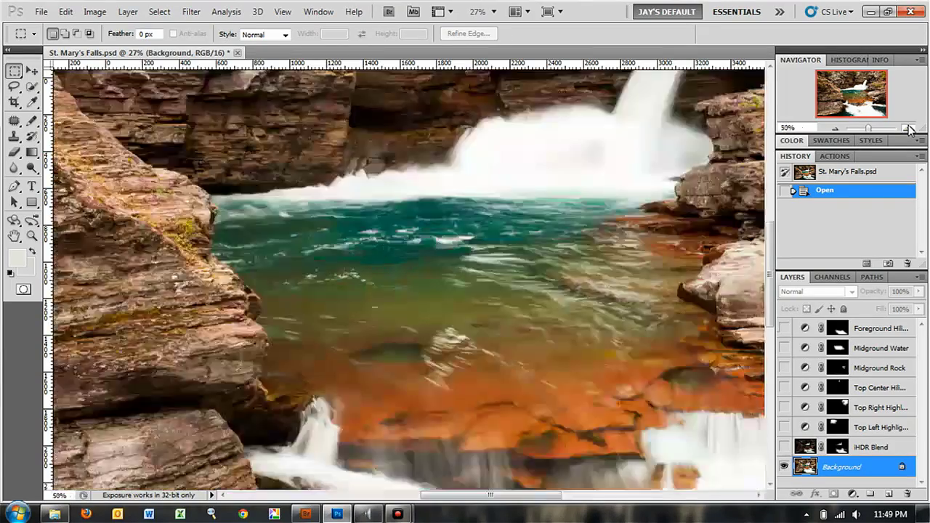
{"action": "left_click", "coordinate": [909, 128]}
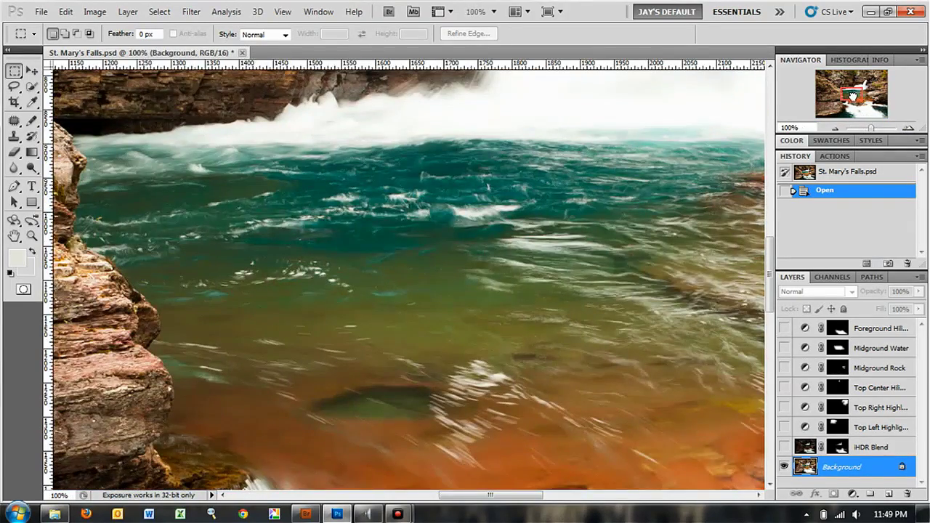
{"action": "left_click_drag", "start_coordinate": [852, 98], "coordinate": [860, 87]}
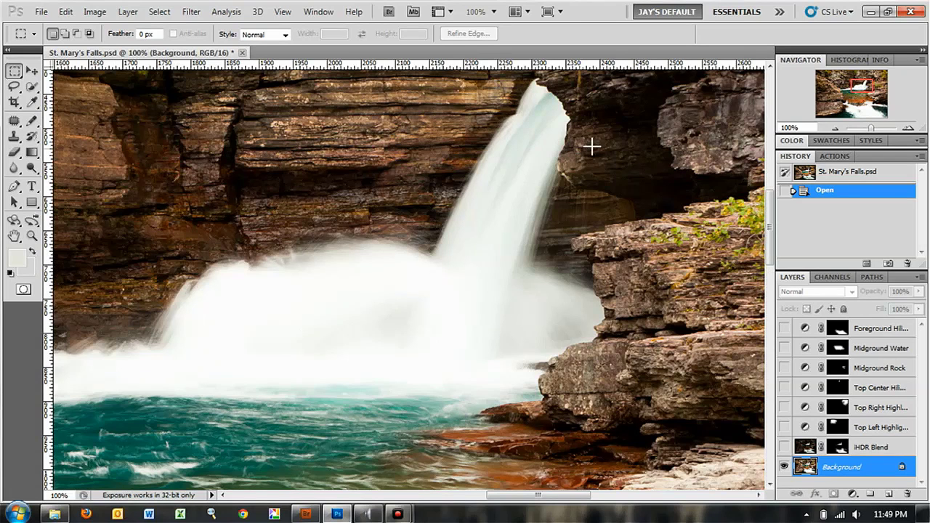
{"action": "left_click", "coordinate": [845, 61]}
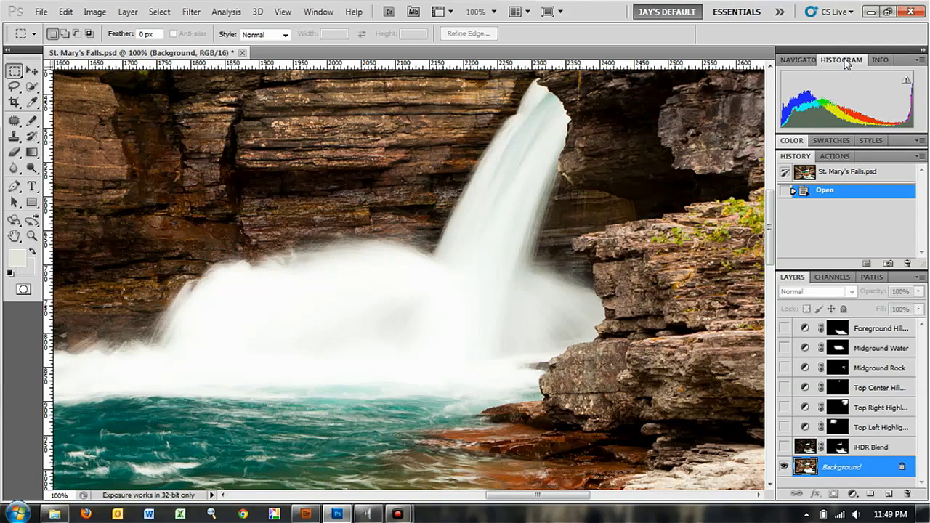
- Fit the whole photo on screen with Ctrl+0 and make the iHDR Blend layer visible again
{"action": "key", "text": "ctrl+0"}
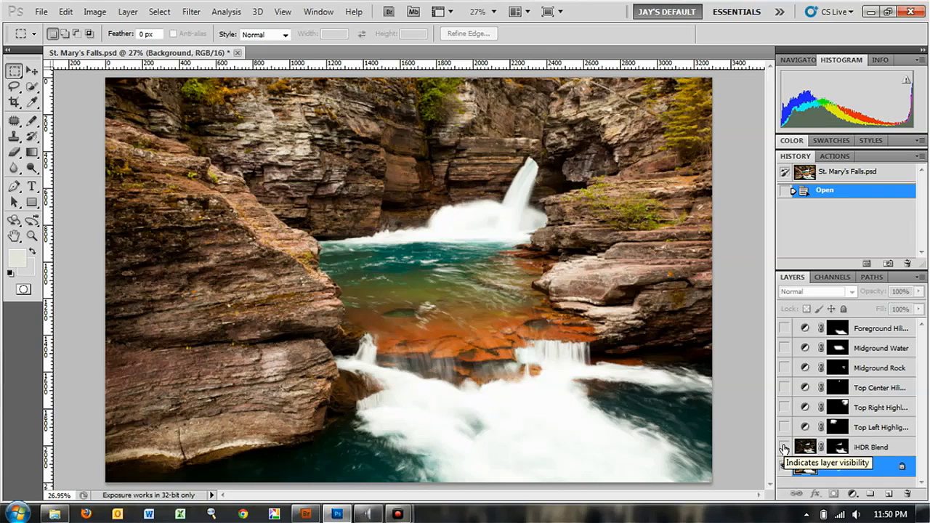
{"action": "left_click", "coordinate": [784, 447]}
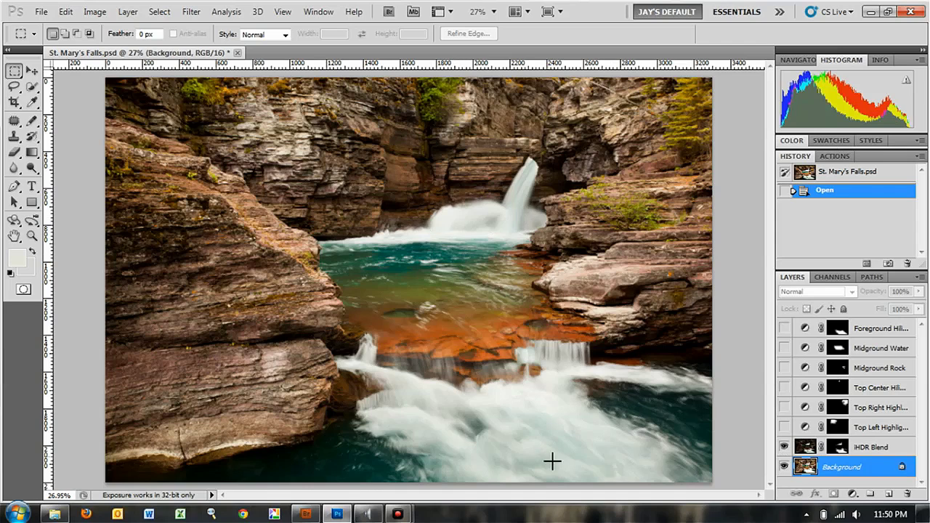
- Look at the image's colour channels, then return to the Layers panel
{"action": "left_click", "coordinate": [834, 278]}
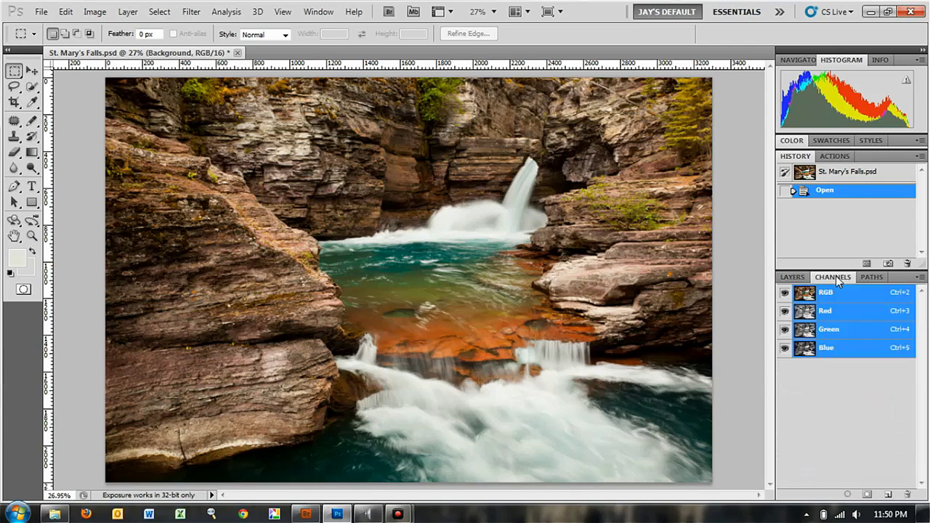
{"action": "left_click", "coordinate": [796, 276]}
- Show the iHDR Blend Mask channel alone with RGB hidden, then go back to Layers
{"action": "left_click", "coordinate": [877, 447]}
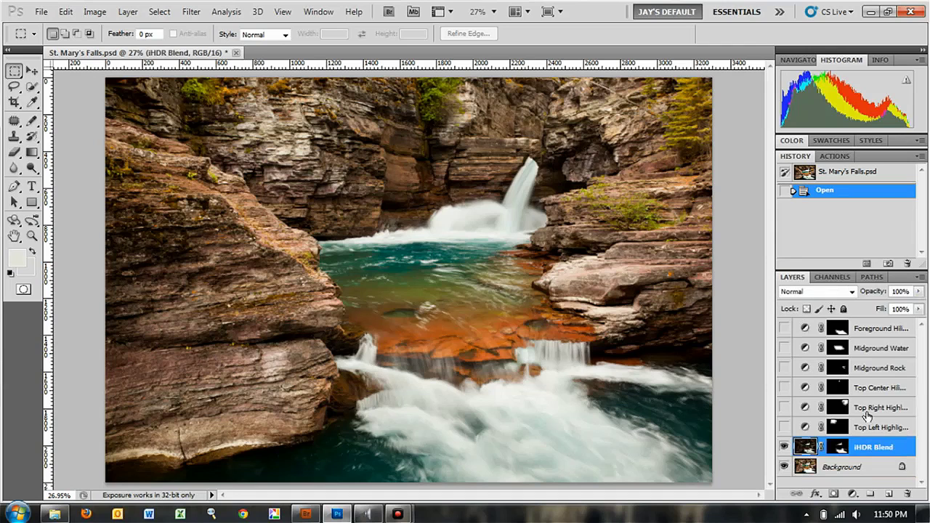
{"action": "left_click", "coordinate": [836, 278]}
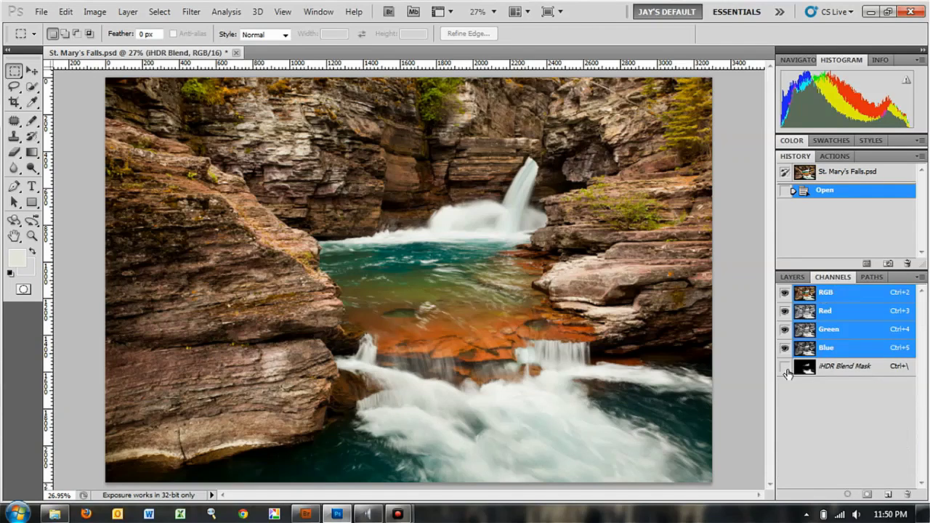
{"action": "left_click", "coordinate": [784, 366]}
{"action": "left_click", "coordinate": [785, 292]}
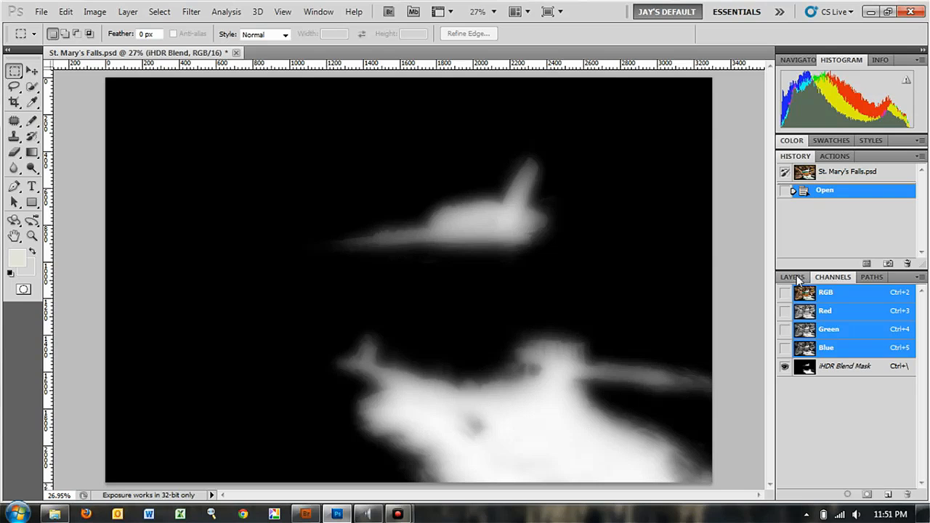
{"action": "left_click", "coordinate": [796, 276]}
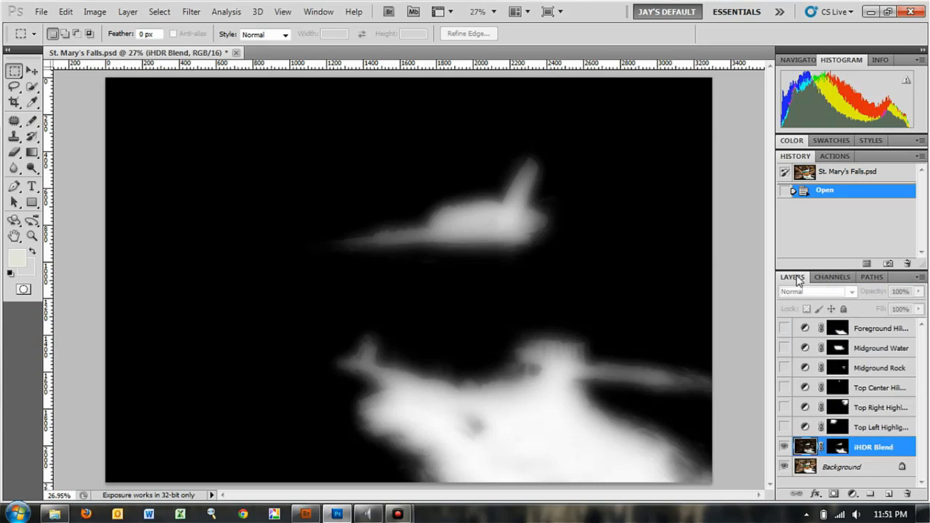
- Restore the full-colour view, select the Background layer, and reset colours to black and white
{"action": "left_click", "coordinate": [805, 449]}
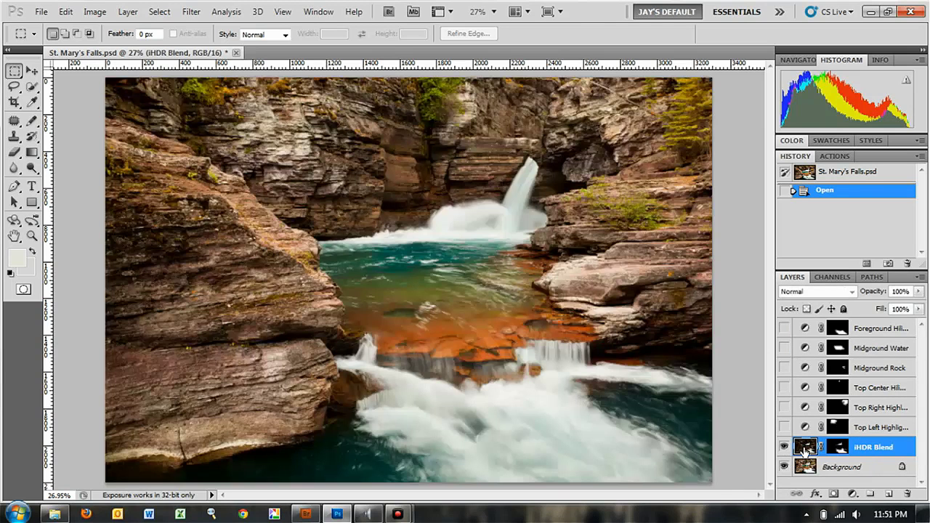
{"action": "left_click", "coordinate": [863, 469]}
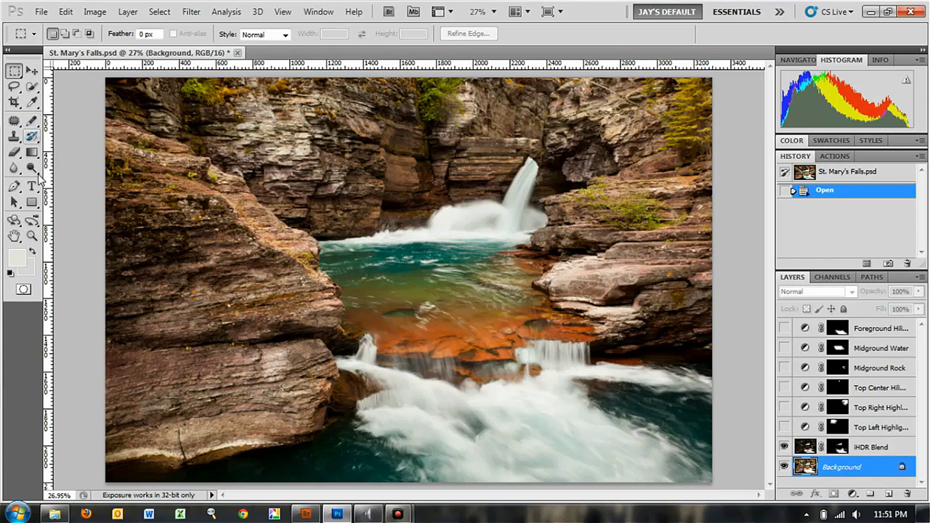
{"action": "left_click", "coordinate": [10, 273]}
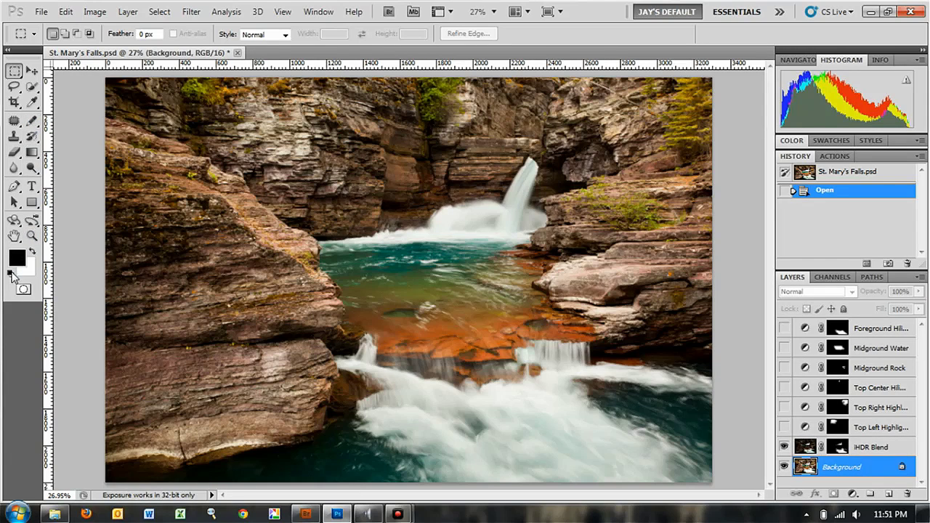
{"action": "left_click", "coordinate": [32, 121]}
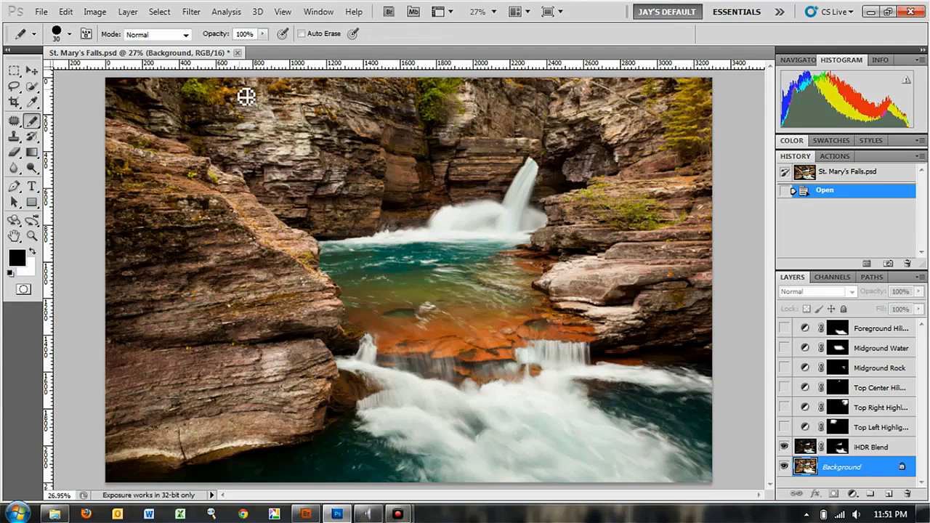
{"action": "mouse_move", "coordinate": [240, 87]}
{"action": "left_mouse_down"}
{"action": "mouse_move", "coordinate": [231, 153]}
{"action": "mouse_move", "coordinate": [285, 195]}
{"action": "mouse_move", "coordinate": [336, 196]}
{"action": "mouse_move", "coordinate": [345, 173]}
{"action": "mouse_move", "coordinate": [330, 149]}
{"action": "mouse_move", "coordinate": [347, 100]}
{"action": "mouse_move", "coordinate": [306, 74]}
{"action": "mouse_move", "coordinate": [240, 97]}
{"action": "left_mouse_up"}
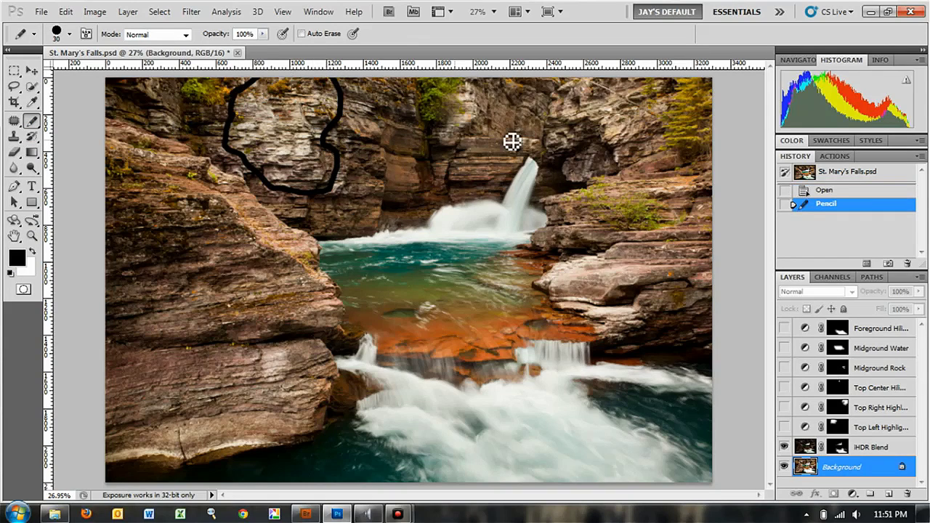
{"action": "mouse_move", "coordinate": [559, 83]}
{"action": "left_mouse_down"}
{"action": "mouse_move", "coordinate": [556, 130]}
{"action": "mouse_move", "coordinate": [563, 161]}
{"action": "mouse_move", "coordinate": [595, 195]}
{"action": "mouse_move", "coordinate": [661, 146]}
{"action": "mouse_move", "coordinate": [681, 90]}
{"action": "mouse_move", "coordinate": [595, 68]}
{"action": "left_mouse_up"}
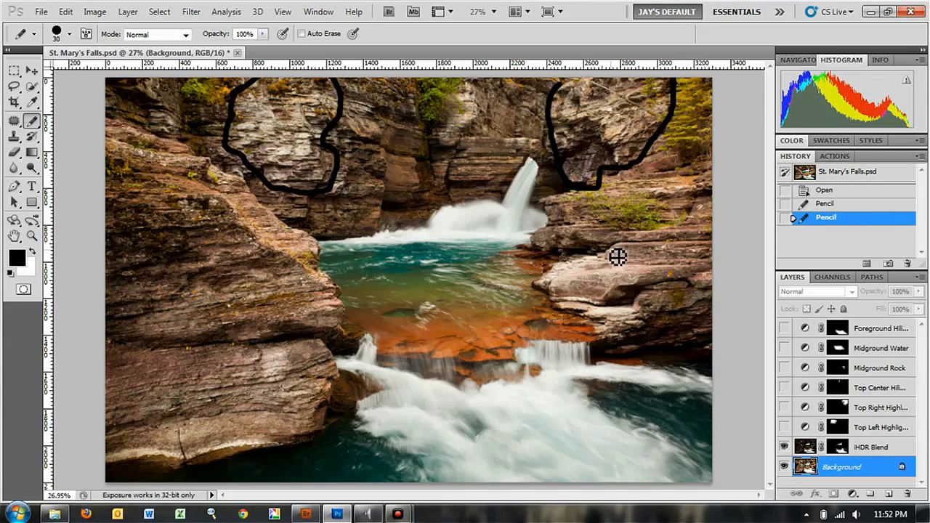
{"action": "mouse_move", "coordinate": [609, 255]}
{"action": "left_mouse_down"}
{"action": "mouse_move", "coordinate": [546, 285]}
{"action": "mouse_move", "coordinate": [590, 315]}
{"action": "mouse_move", "coordinate": [600, 338]}
{"action": "mouse_move", "coordinate": [645, 328]}
{"action": "mouse_move", "coordinate": [629, 303]}
{"action": "mouse_move", "coordinate": [649, 289]}
{"action": "mouse_move", "coordinate": [629, 244]}
{"action": "left_mouse_up"}
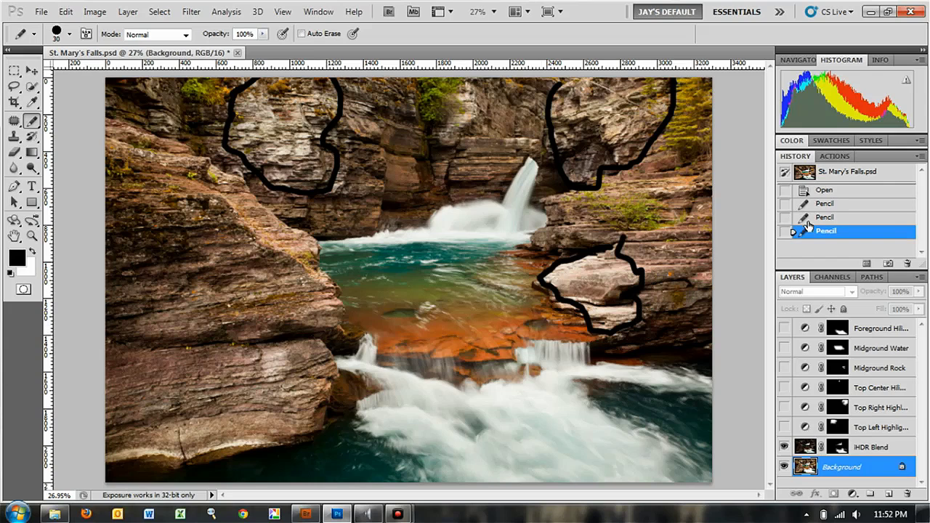
{"action": "left_click", "coordinate": [838, 196]}
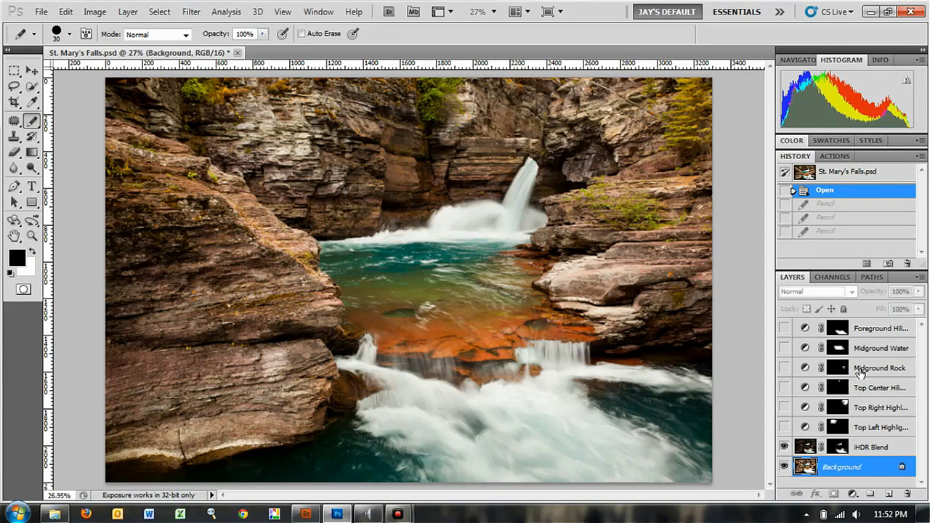
- Toggle the Midground Rock adjustment on and off to compare the darkened right-side rocks
{"action": "left_click", "coordinate": [785, 372]}
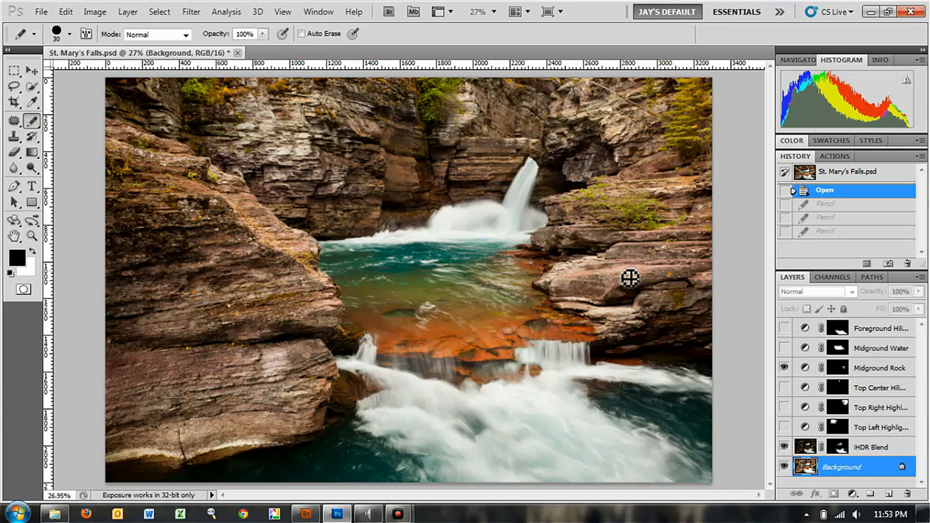
{"action": "left_click", "coordinate": [784, 368]}
- Show Midground Rock plus Top Left, Top Right and Top Center highlights, comparing Top Center
{"action": "left_click", "coordinate": [784, 368]}
{"action": "left_click", "coordinate": [784, 427]}
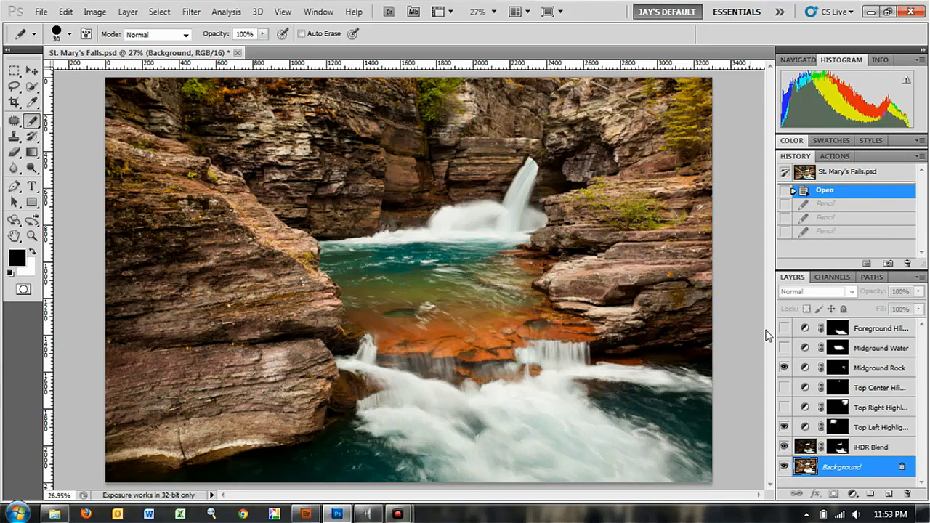
{"action": "left_click", "coordinate": [784, 407]}
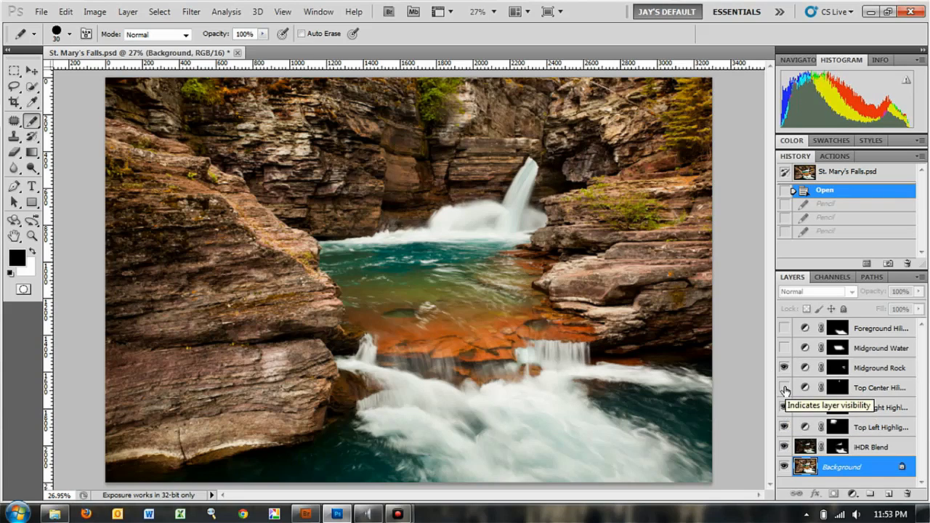
{"action": "left_click", "coordinate": [784, 387]}
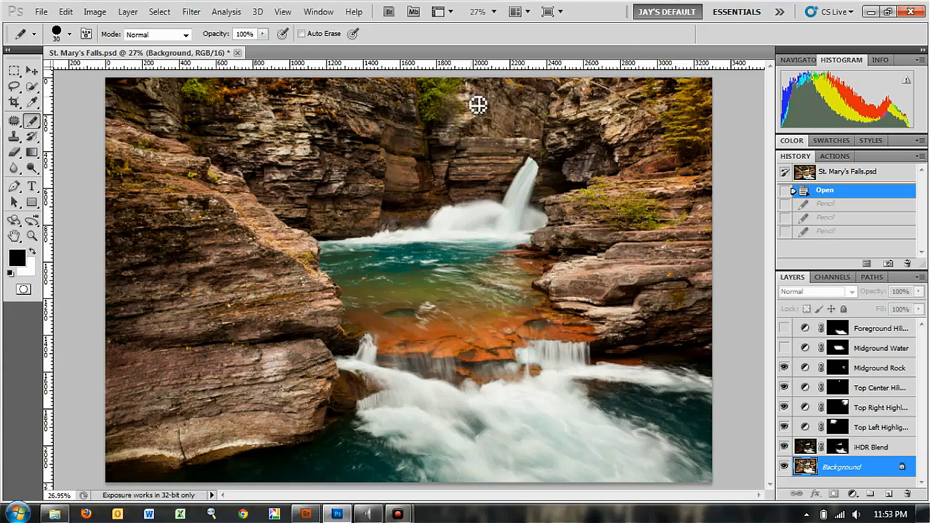
{"action": "left_click", "coordinate": [785, 388]}
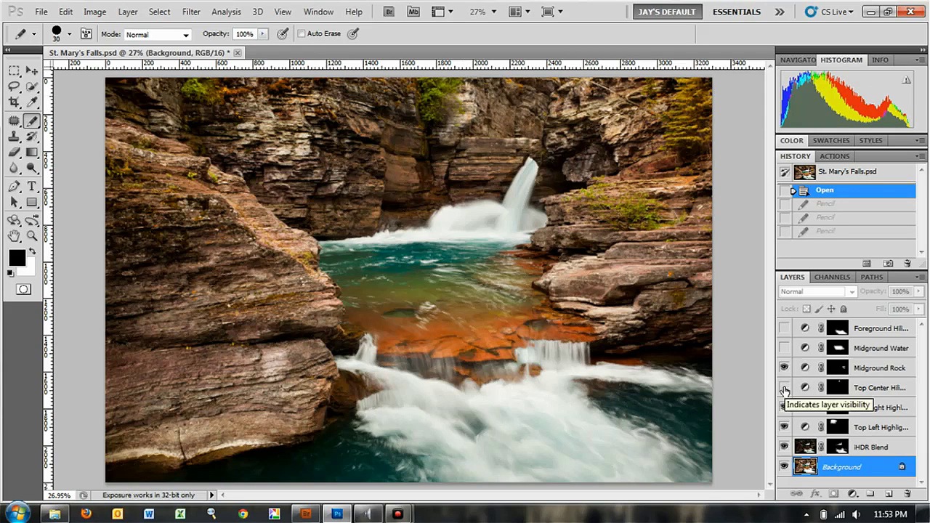
{"action": "left_click", "coordinate": [784, 388]}
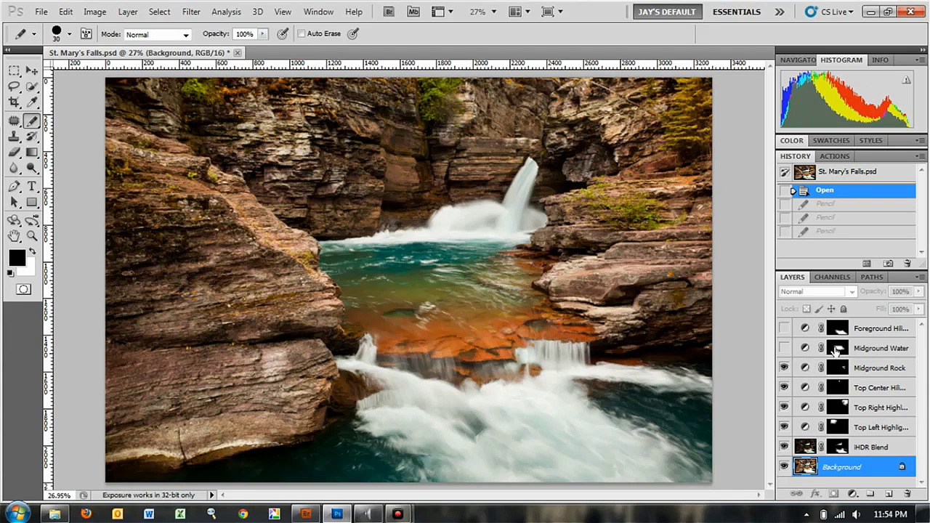
- Show the Midground Water and Foreground Hill adjustments, then hide Foreground Hill to compare
{"action": "left_click", "coordinate": [785, 348]}
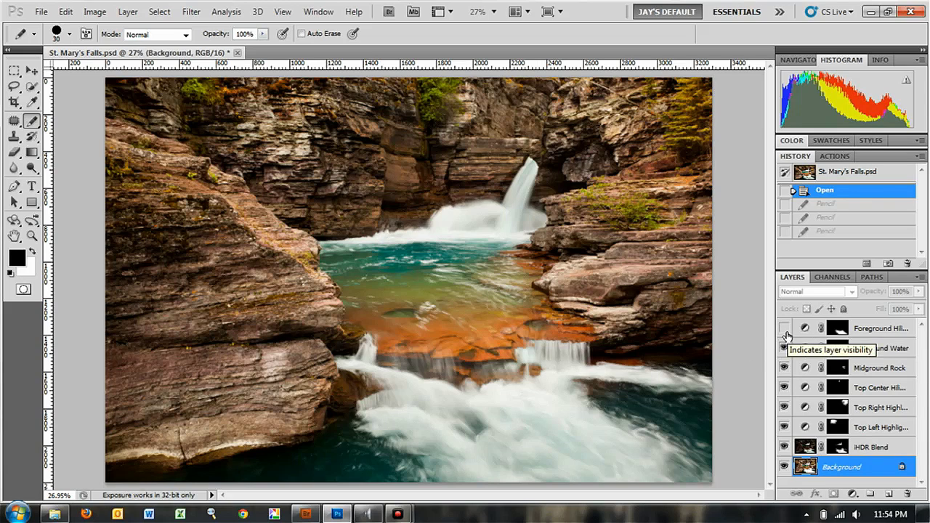
{"action": "left_click", "coordinate": [784, 328]}
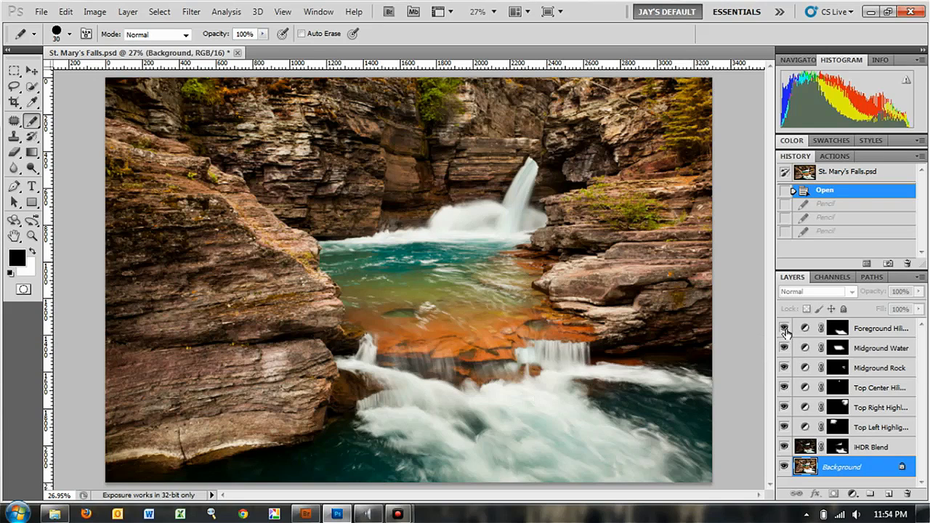
{"action": "left_click", "coordinate": [785, 330]}
{"action": "left_click", "coordinate": [785, 330]}
{"action": "left_click", "coordinate": [784, 329]}
{"action": "left_click", "coordinate": [785, 348]}
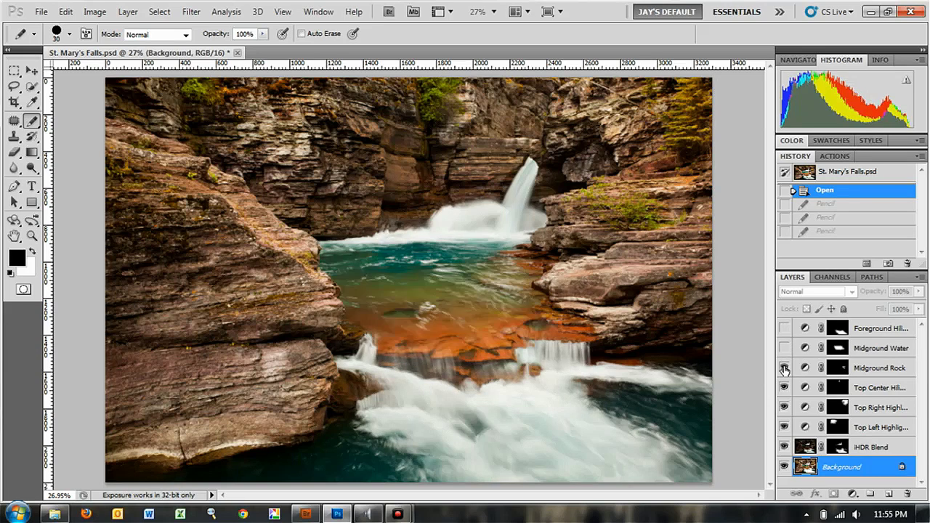
{"action": "left_click", "coordinate": [784, 368]}
{"action": "left_click", "coordinate": [784, 387]}
{"action": "left_click", "coordinate": [784, 408]}
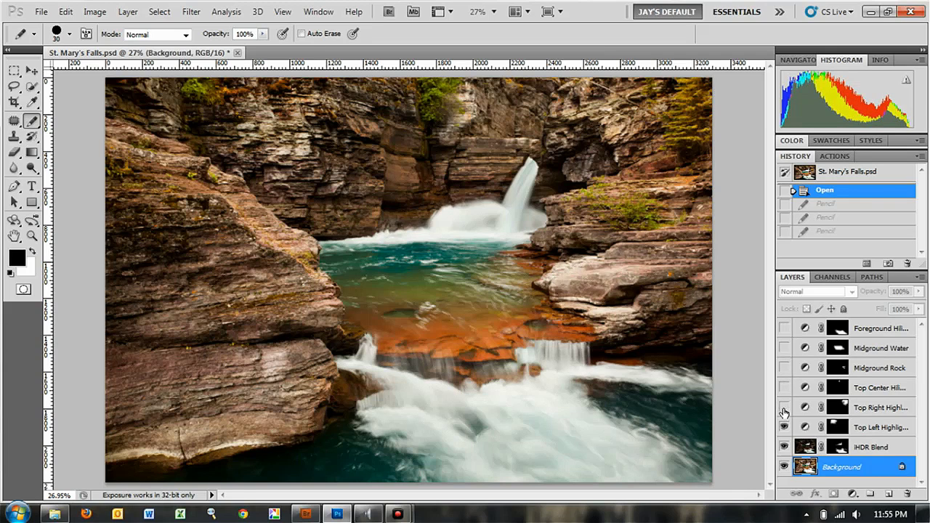
{"action": "left_click", "coordinate": [784, 428]}
{"action": "left_click", "coordinate": [784, 447]}
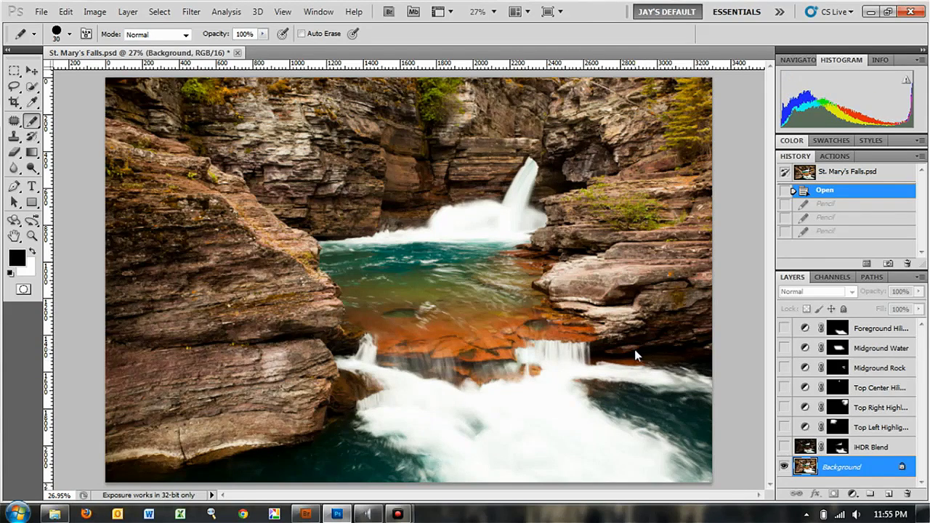
{"action": "left_click", "coordinate": [784, 448]}
{"action": "left_click", "coordinate": [785, 427]}
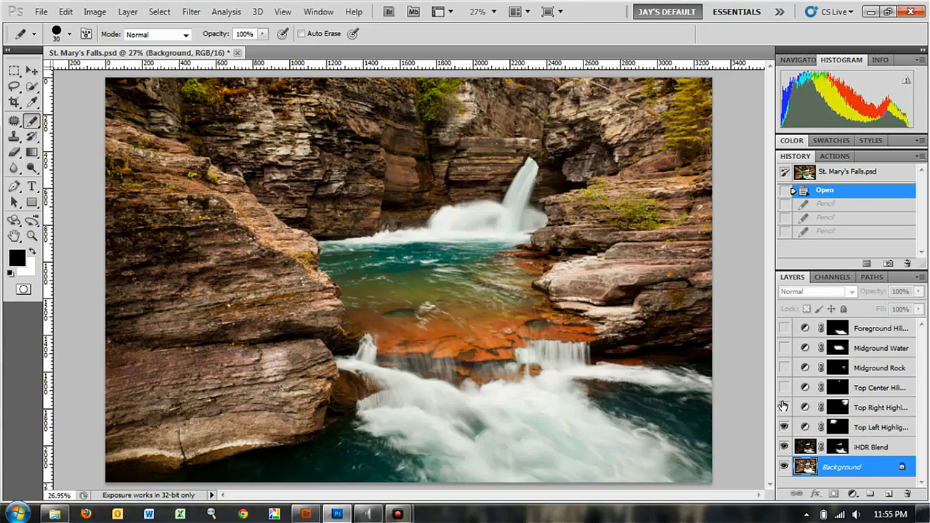
{"action": "left_click", "coordinate": [784, 407]}
{"action": "left_click", "coordinate": [784, 387]}
{"action": "left_click", "coordinate": [784, 368]}
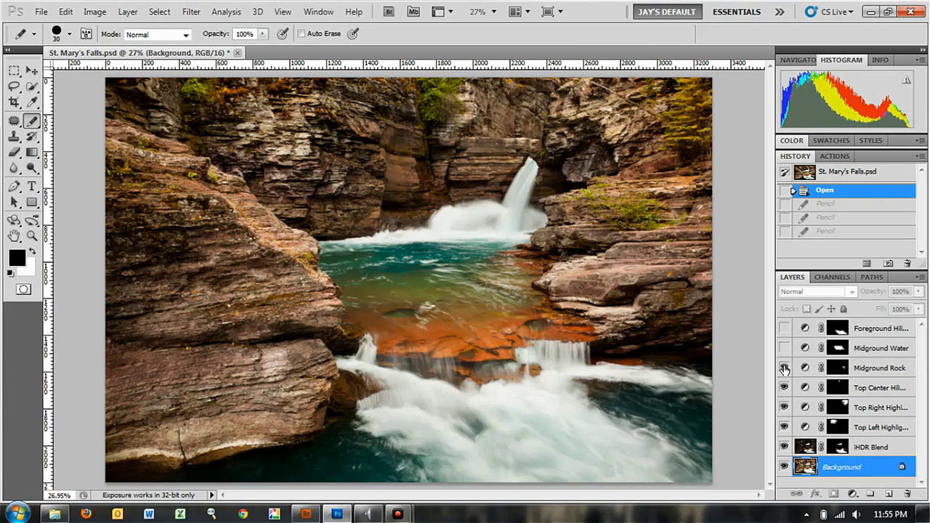
{"action": "left_click", "coordinate": [784, 348]}
{"action": "left_click", "coordinate": [784, 328]}
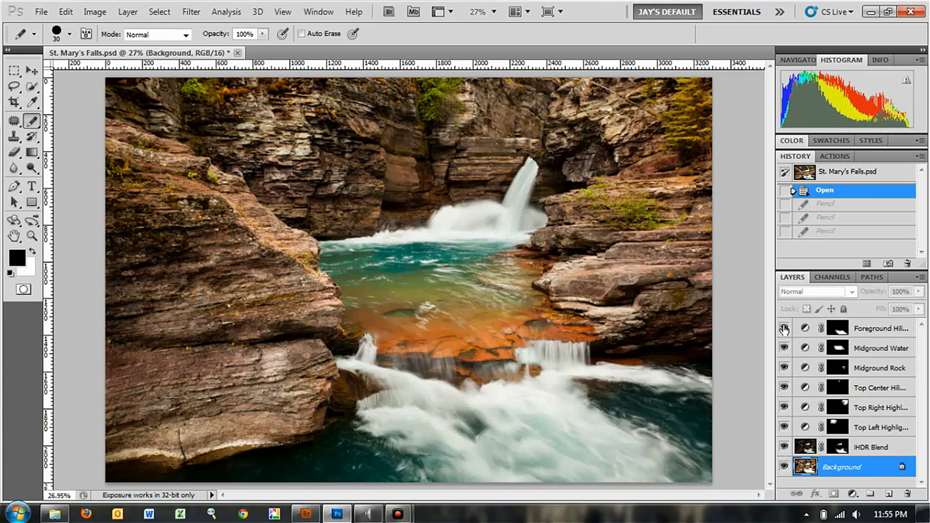